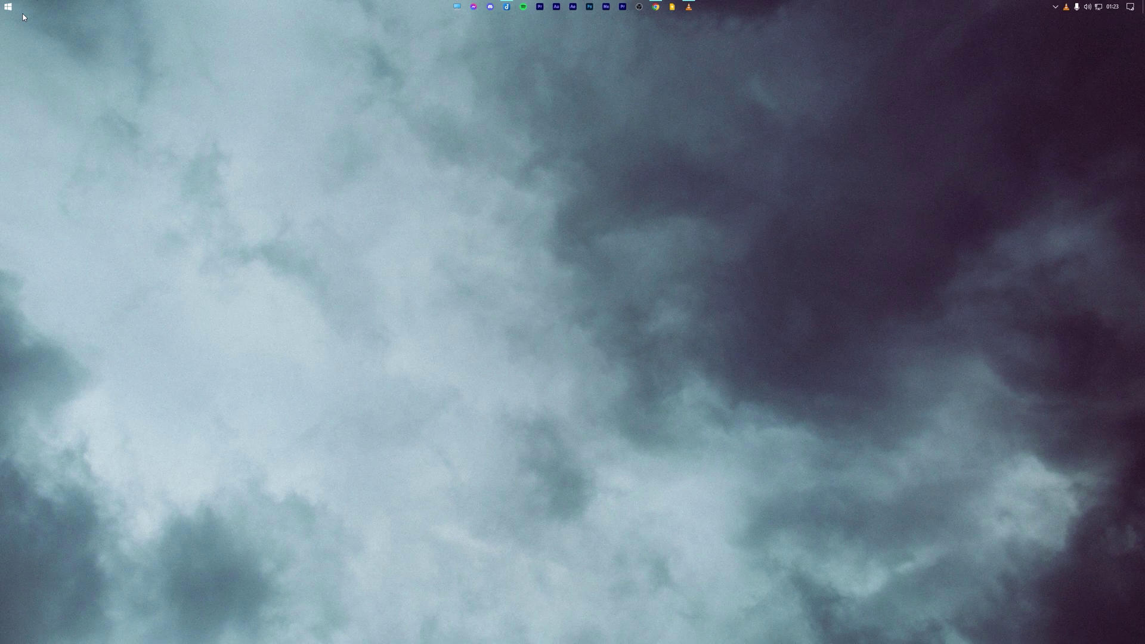
# Open the additional troubleshooters list in the Troubleshoot section of Windows Update & Security settings.
pyautogui.click(7, 6)
pyautogui.click(13, 283)
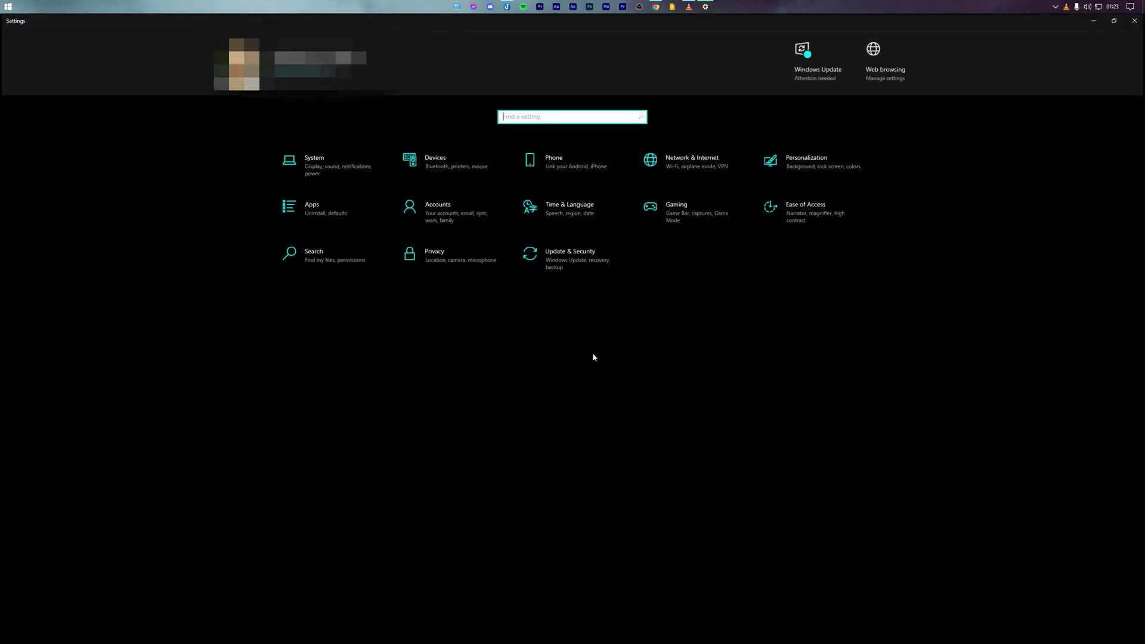
pyautogui.click(555, 258)
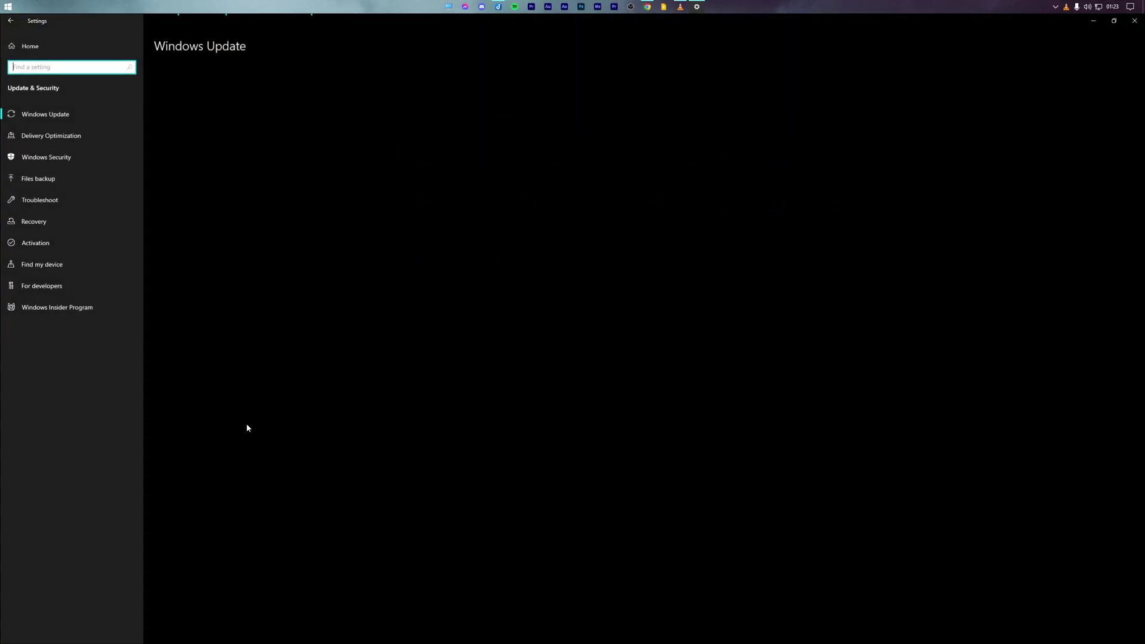
pyautogui.click(84, 206)
pyautogui.click(177, 270)
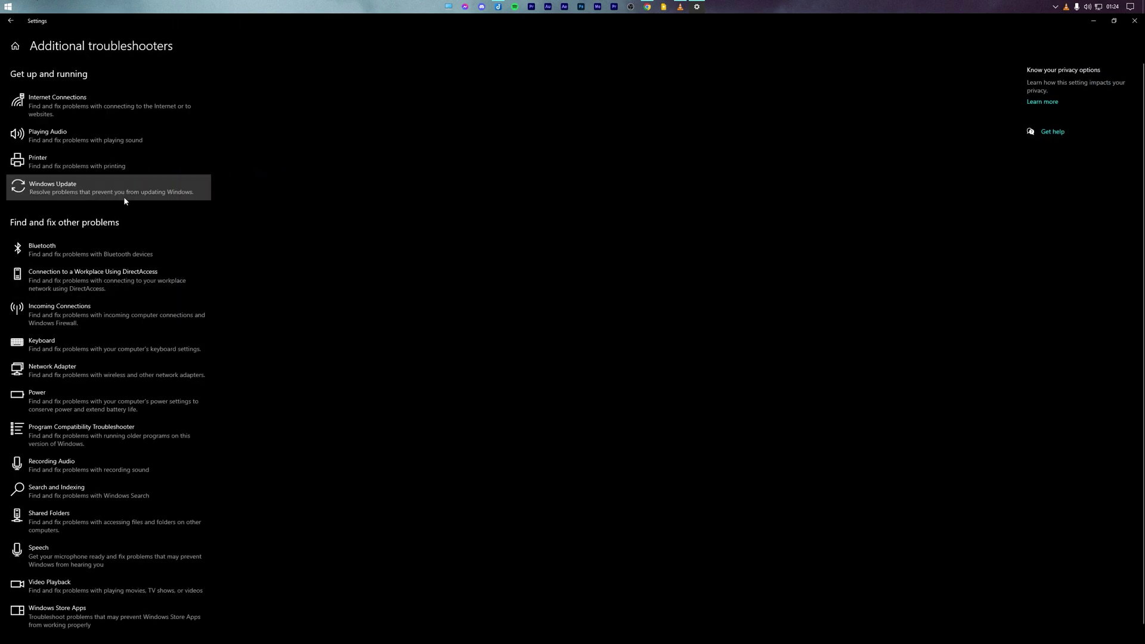
# Run the Windows Update troubleshooter, then close it and the Settings window.
pyautogui.click(124, 196)
pyautogui.click(156, 215)
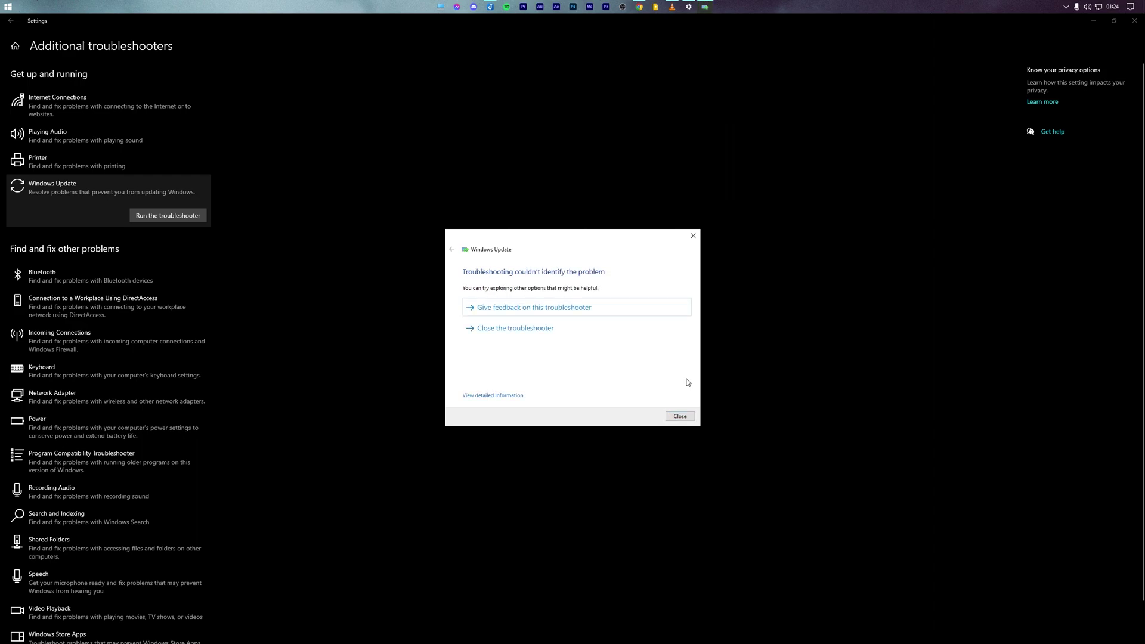
pyautogui.click(539, 329)
pyautogui.hotkey('alt', 'F4')
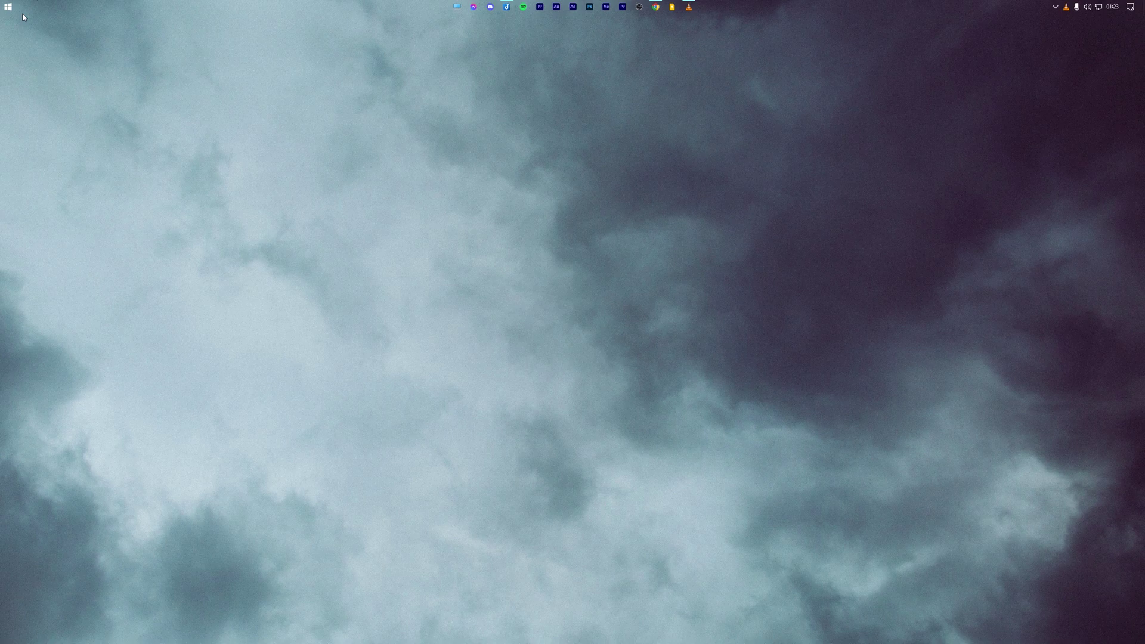
# Open the Windows Services console by running services.msc.
pyautogui.press('super+r')
pyautogui.click(86, 60)
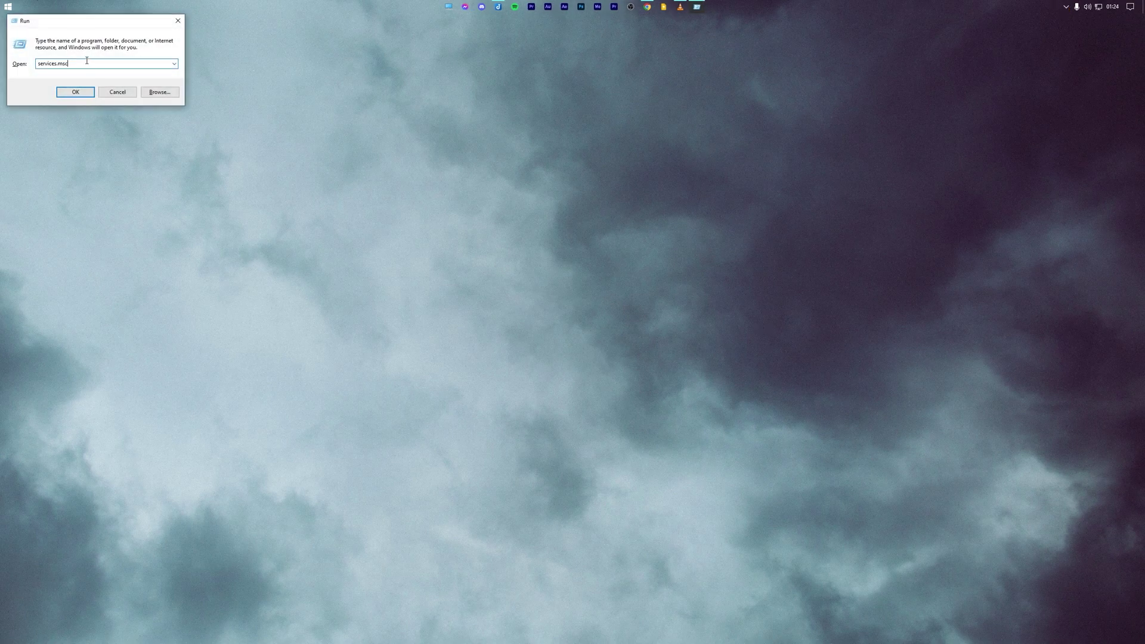
pyautogui.moveTo(87, 60); pyautogui.dragTo(37, 64)
pyautogui.click(78, 64)
pyautogui.click(77, 93)
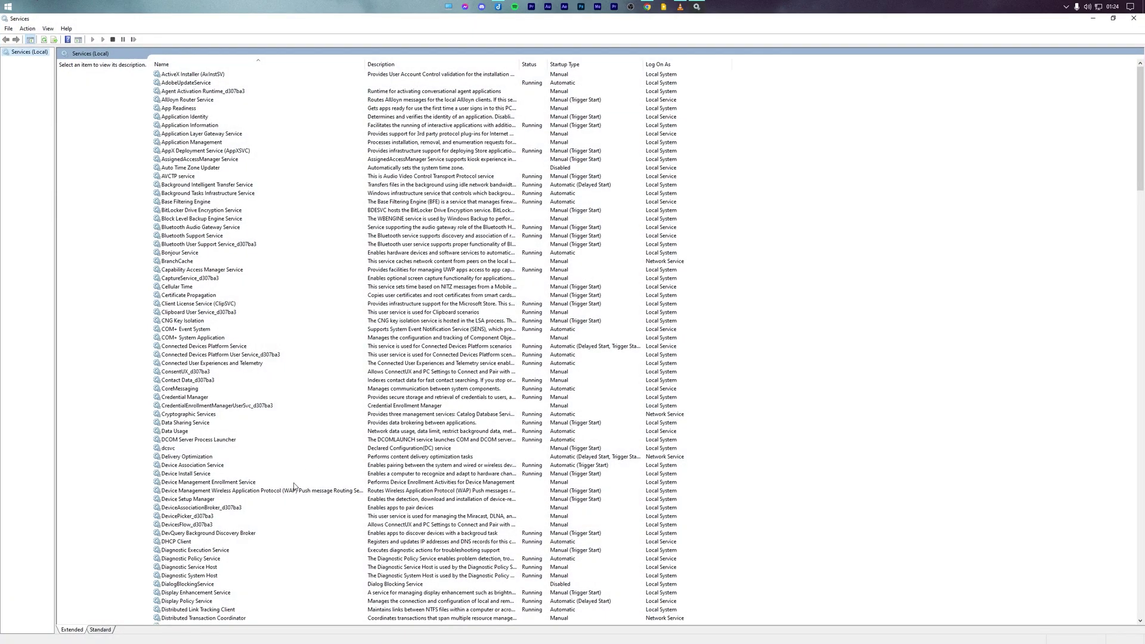
# Set the Windows Update service's startup type to Automatic and apply the change.
pyautogui.scroll(-20, 293, 486)
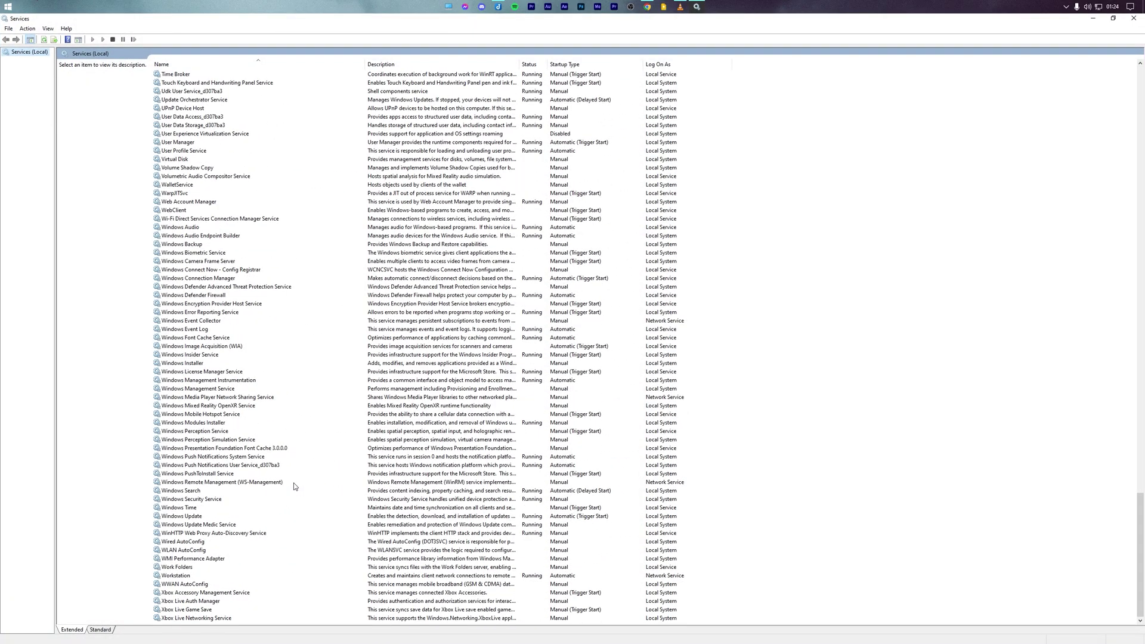
pyautogui.scroll(2, 243, 484)
pyautogui.scroll(-2, 243, 484)
pyautogui.click(210, 516)
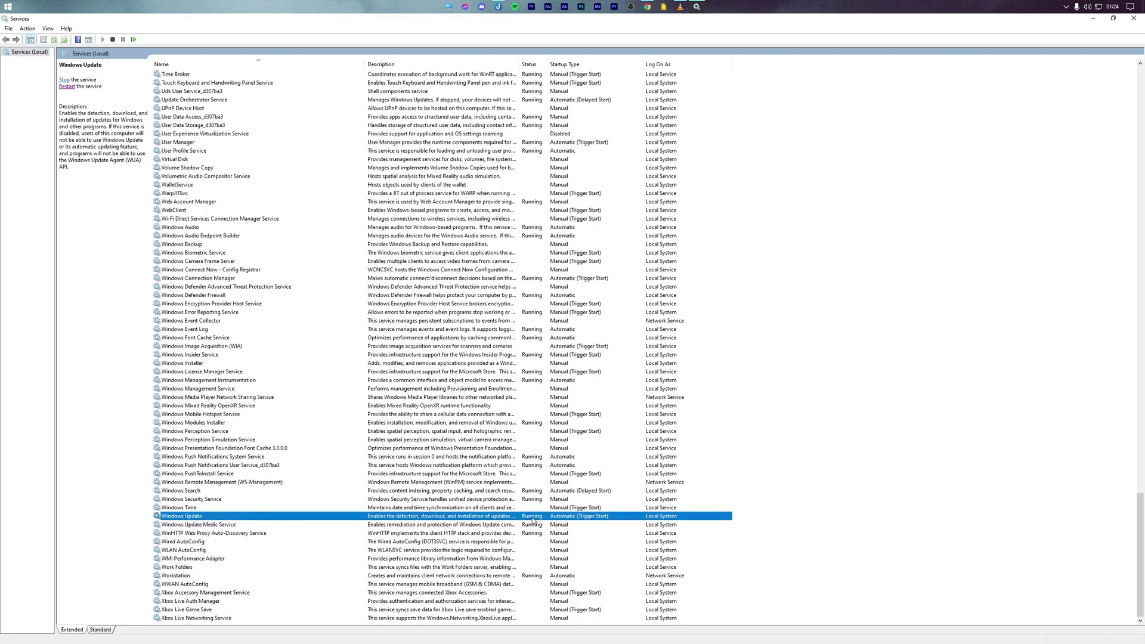
pyautogui.rightClick(350, 518)
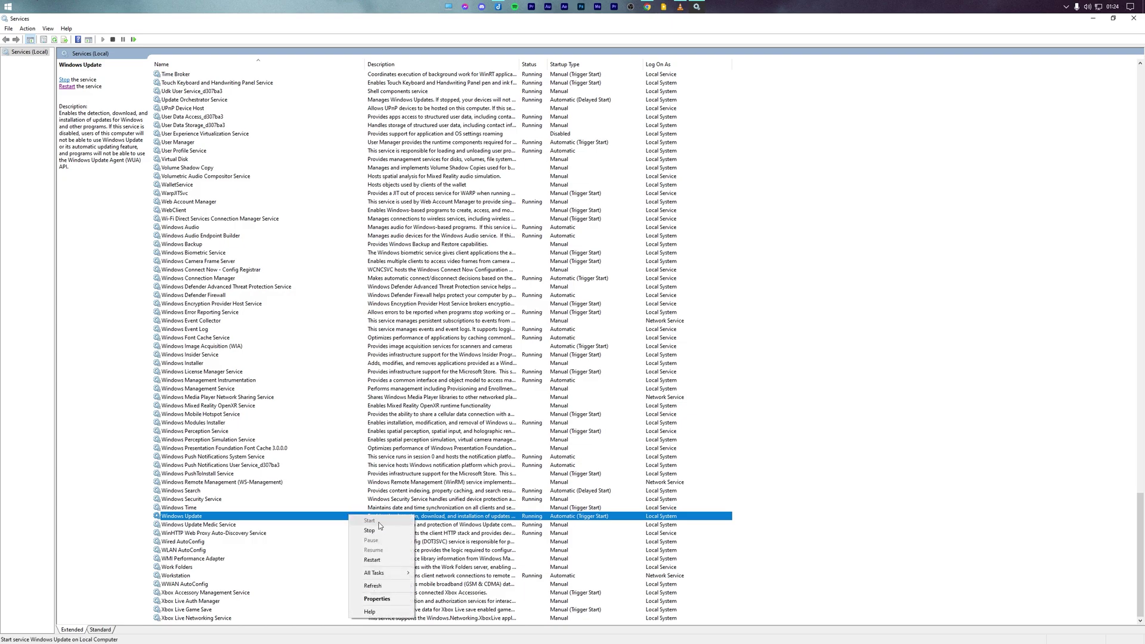
pyautogui.click(377, 599)
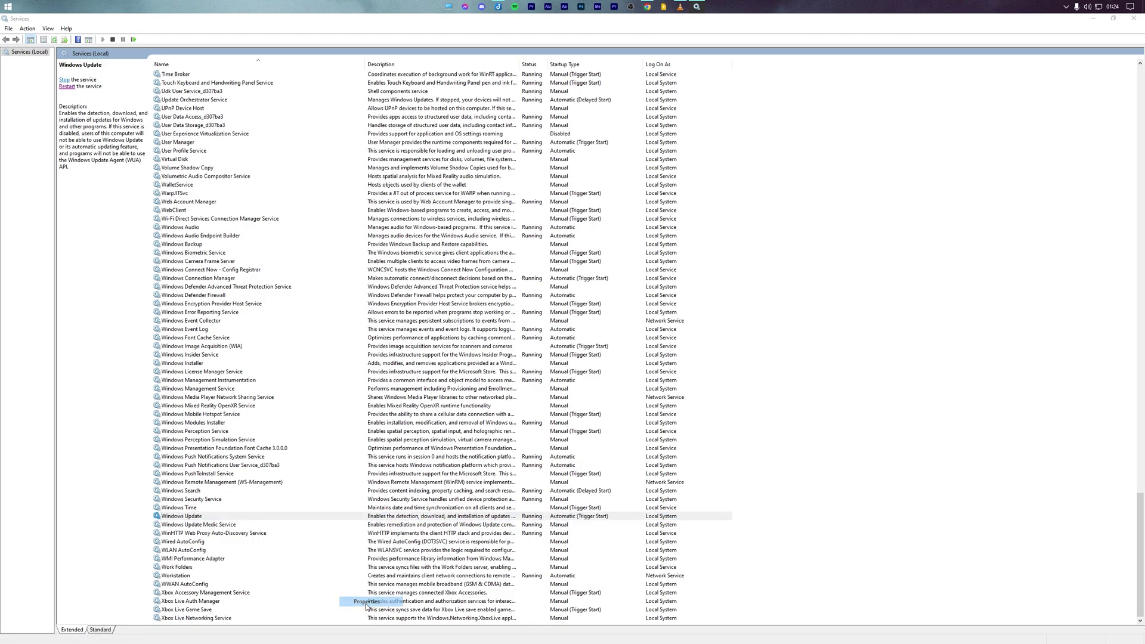
pyautogui.click(559, 323)
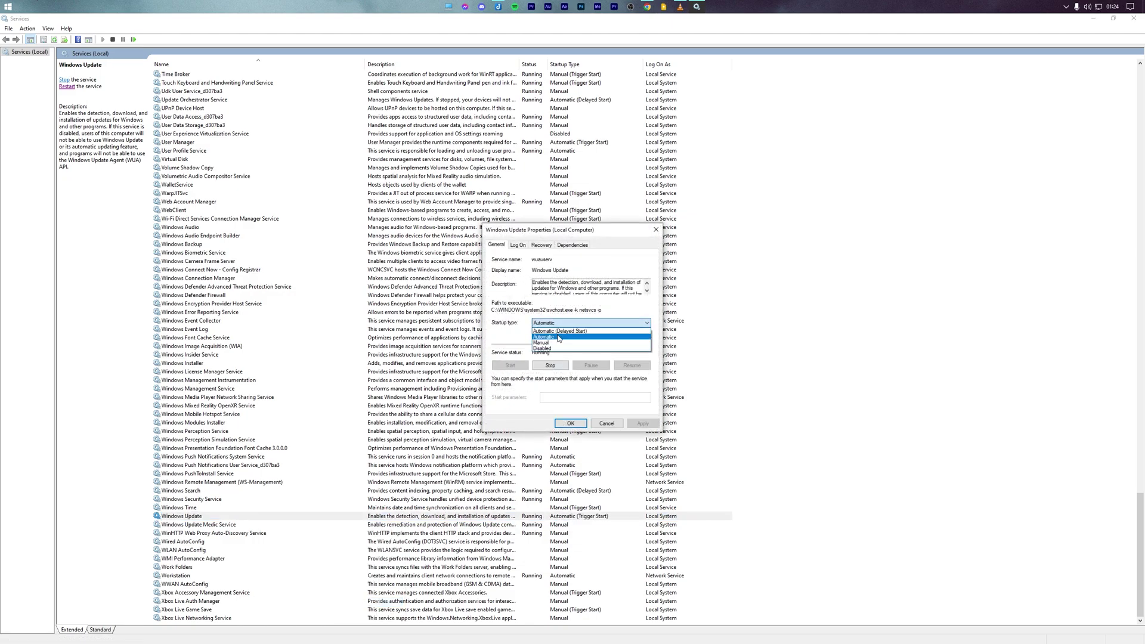
pyautogui.click(560, 338)
pyautogui.click(555, 323)
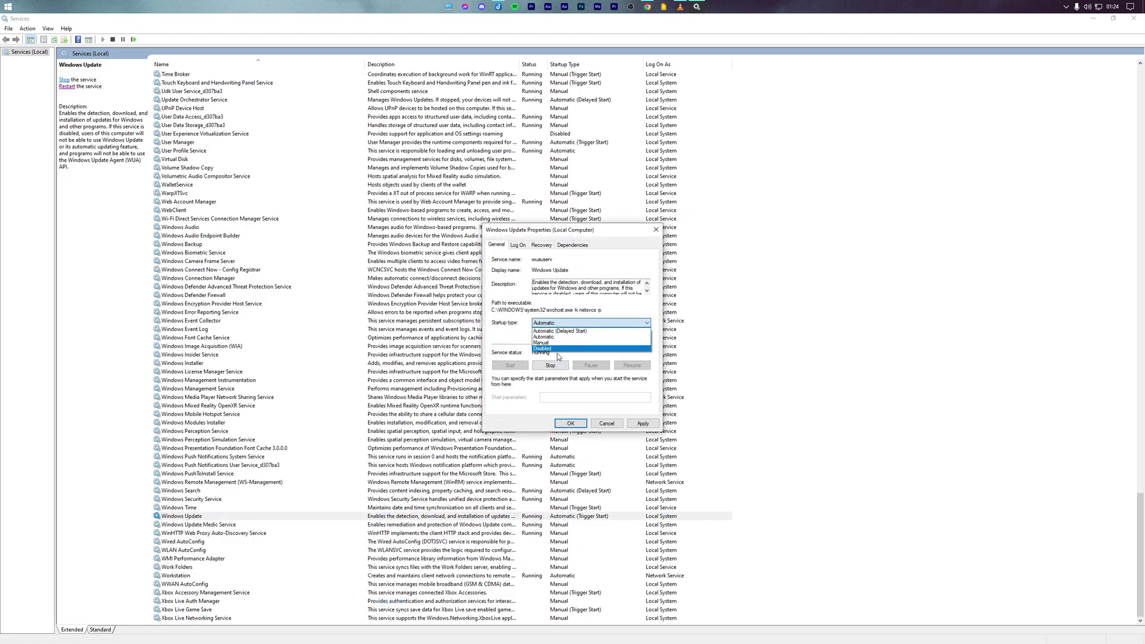
pyautogui.click(553, 337)
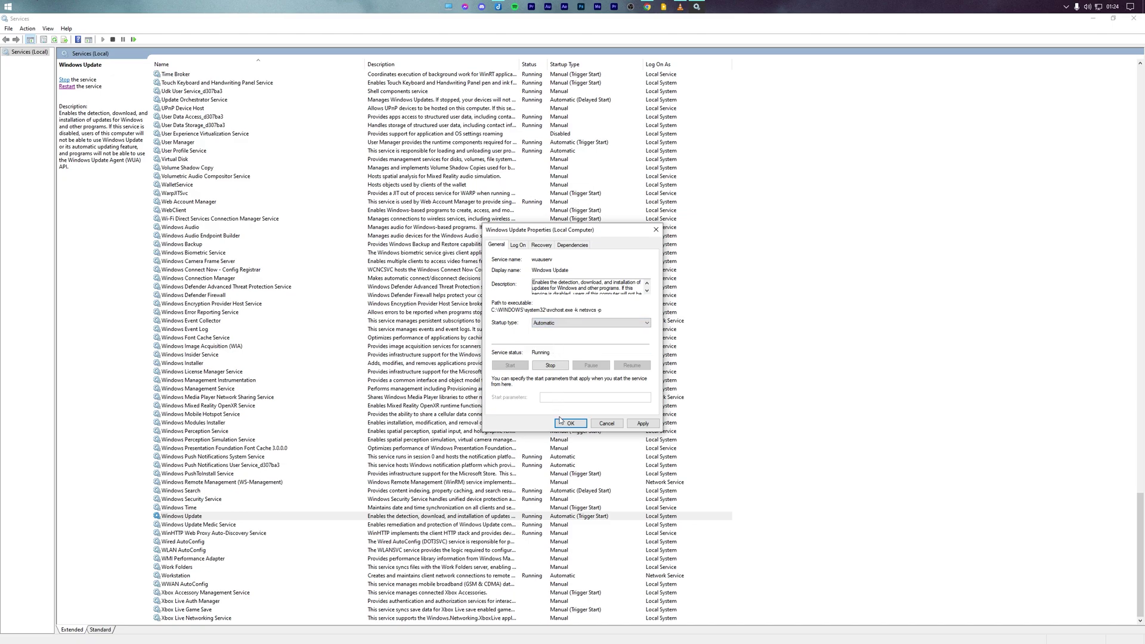
pyautogui.click(641, 425)
pyautogui.click(568, 424)
# Find the Background Intelligent Transfer Service in the services list and stop it.
pyautogui.scroll(20, 280, 517)
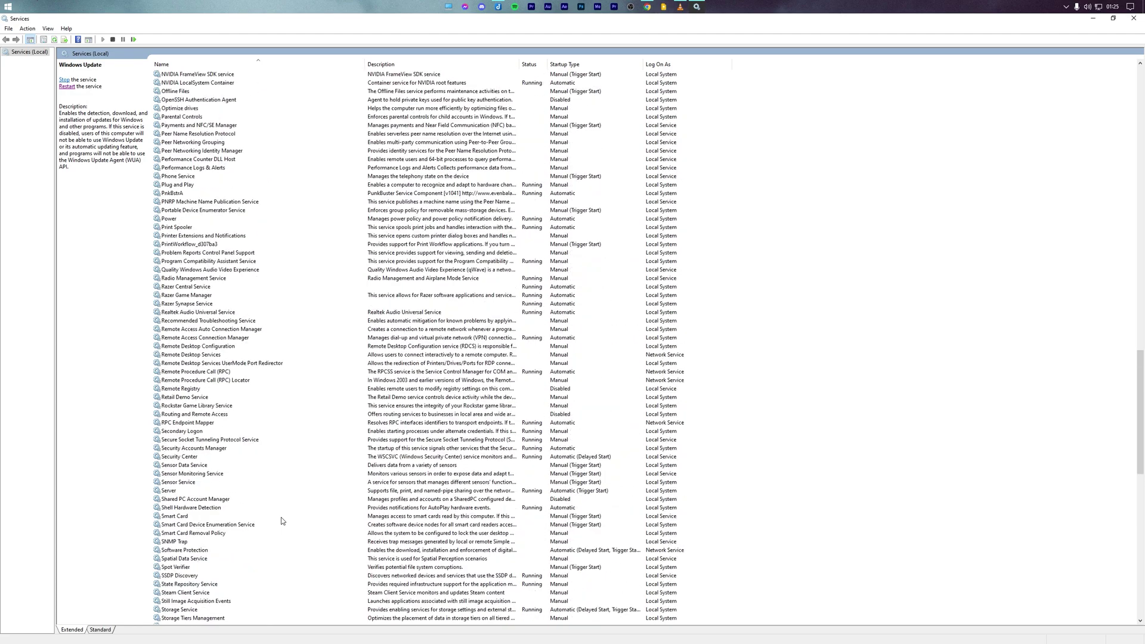
pyautogui.scroll(20, 281, 517)
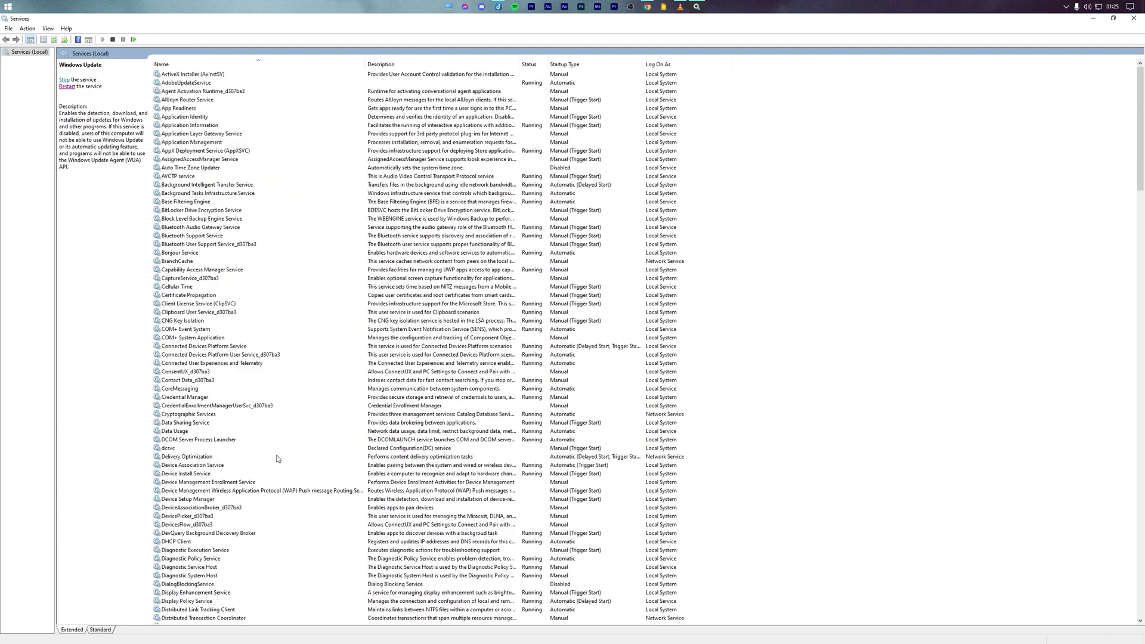
pyautogui.click(268, 189)
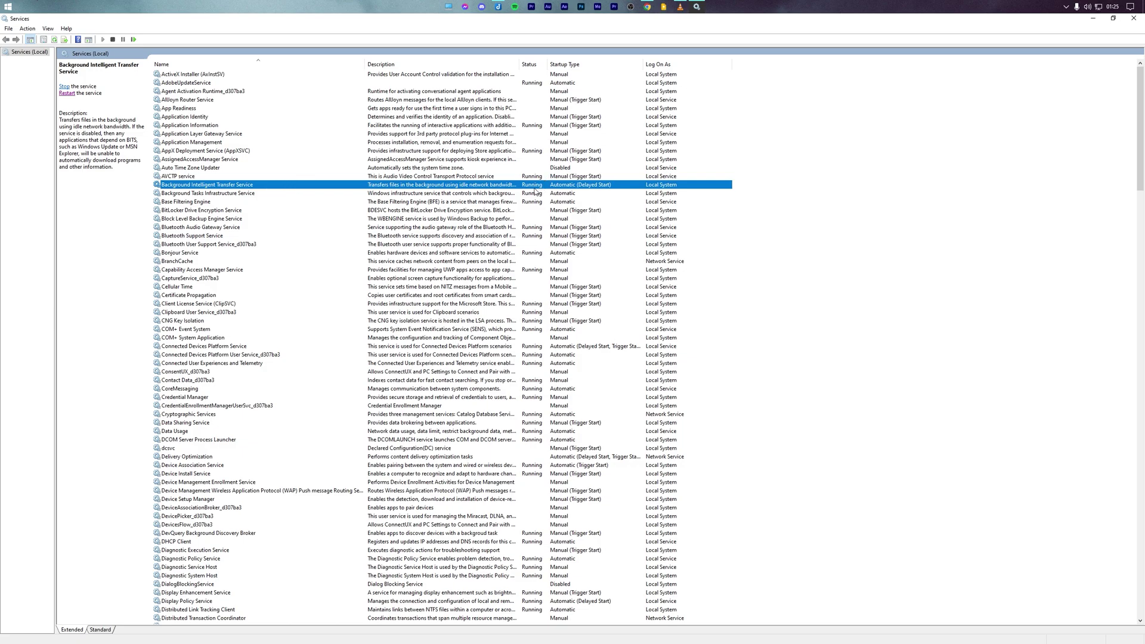
pyautogui.rightClick(309, 185)
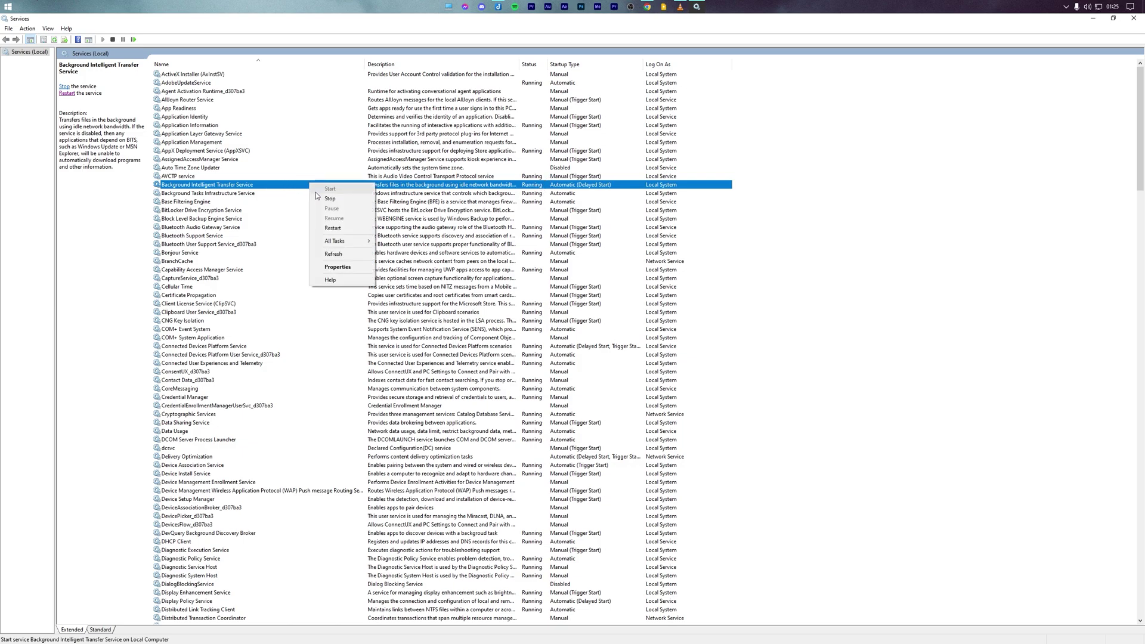
pyautogui.click(329, 198)
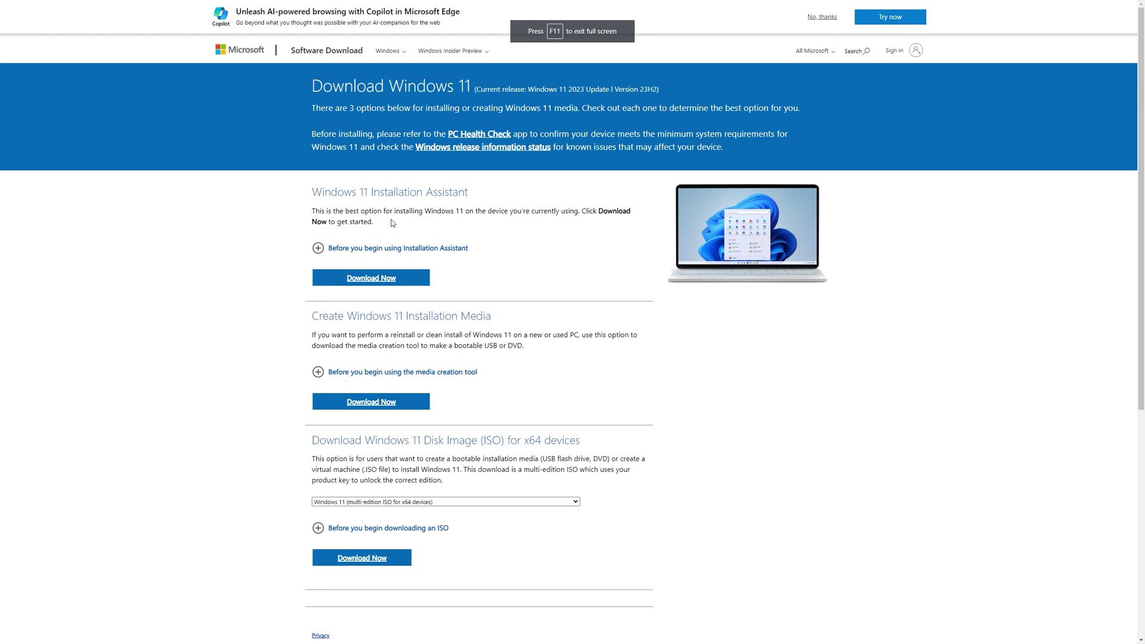
# Review the Windows 11 Installation Assistant section on Microsoft's Download Windows 11 page, including its expanded "Before you begin" notes.
pyautogui.tripleClick(392, 223)
pyautogui.tripleClick(398, 194)
pyautogui.click(402, 214)
pyautogui.tripleClick(406, 197)
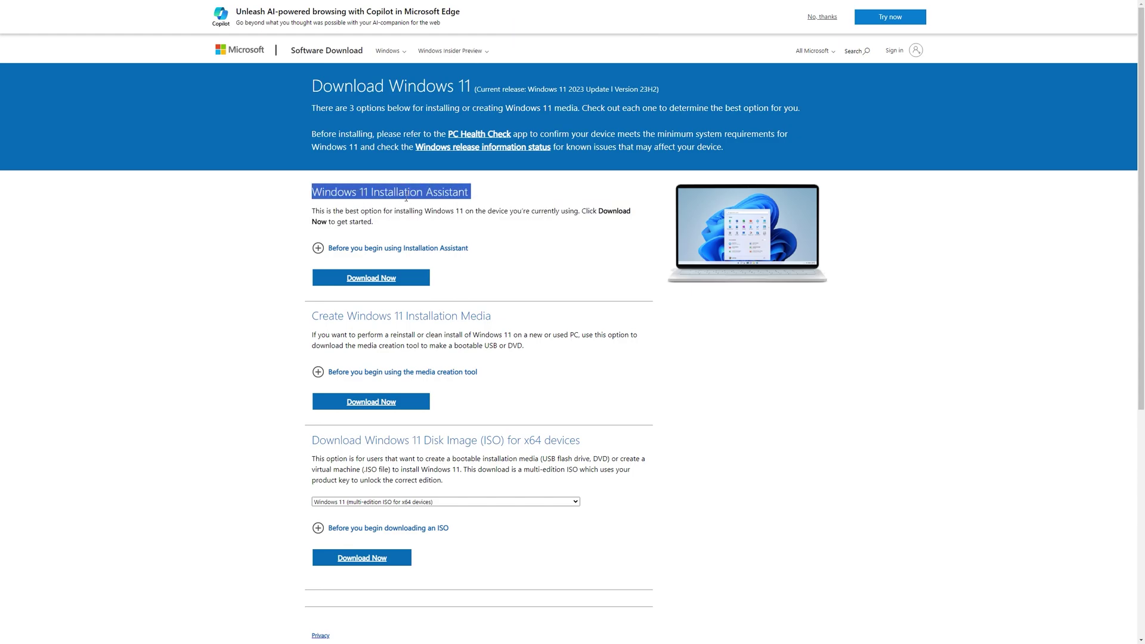
pyautogui.click(402, 213)
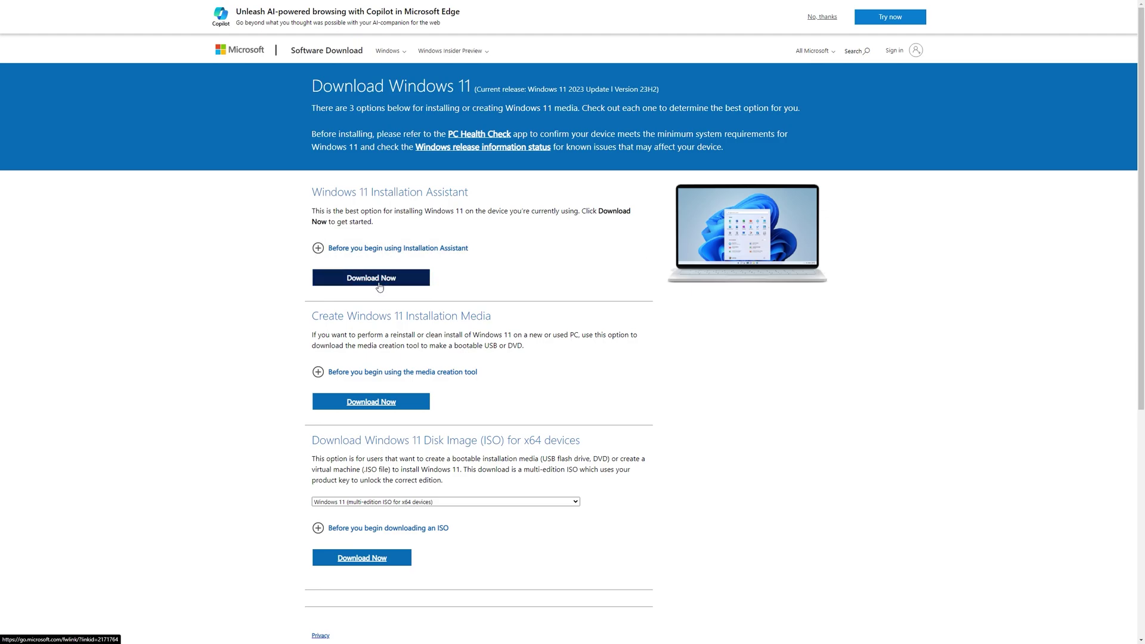
pyautogui.click(395, 248)
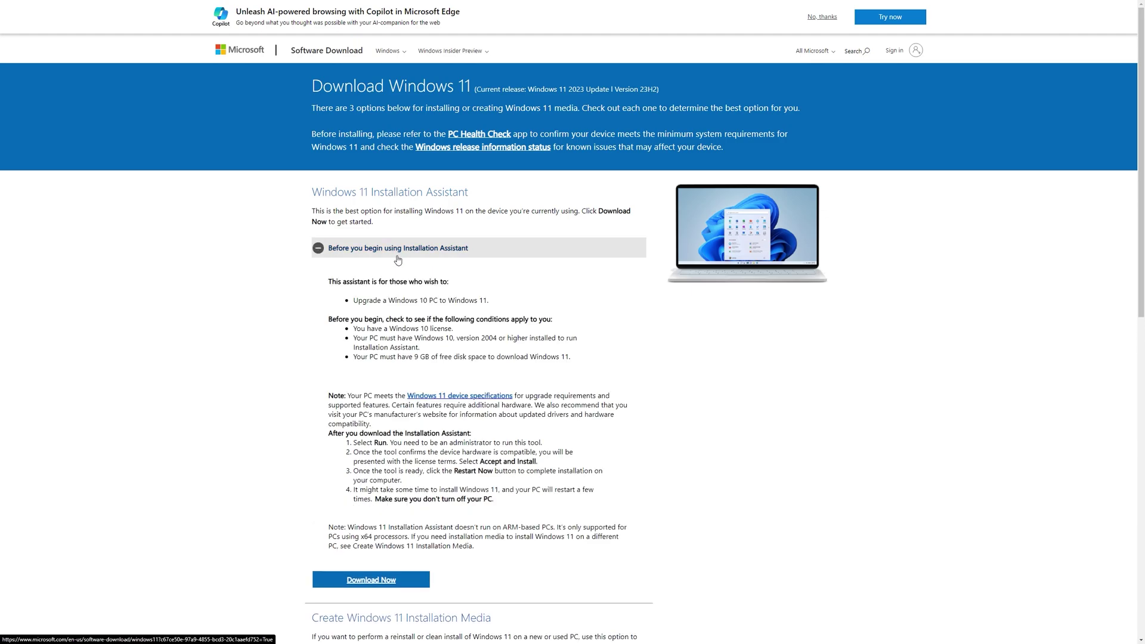
pyautogui.scroll(-2, 488, 427)
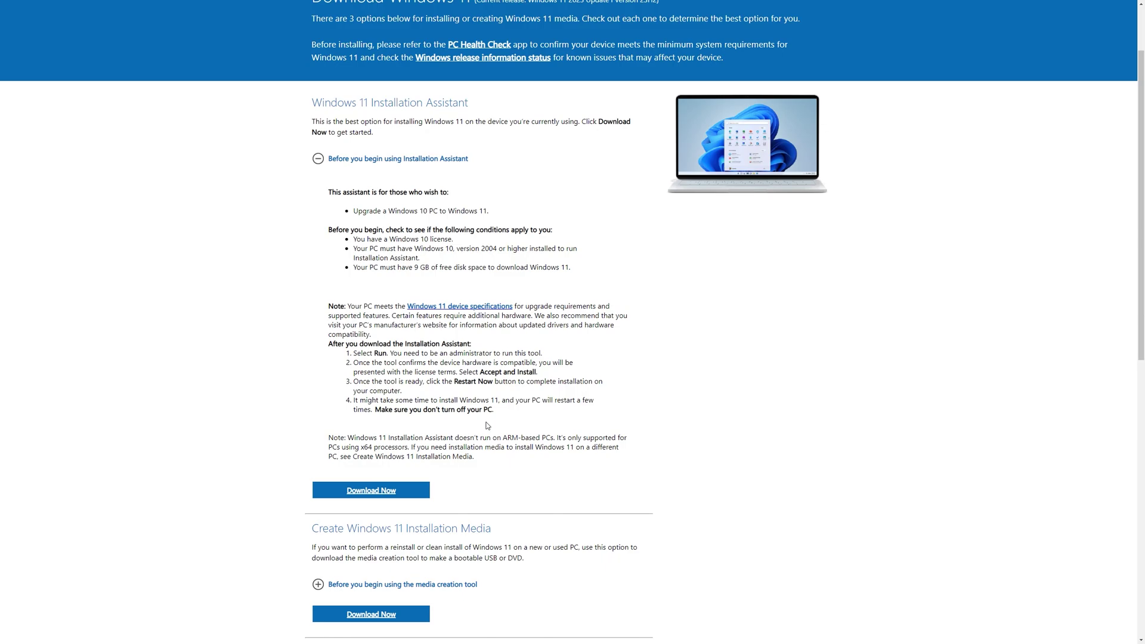
pyautogui.scroll(2, 600, 325)
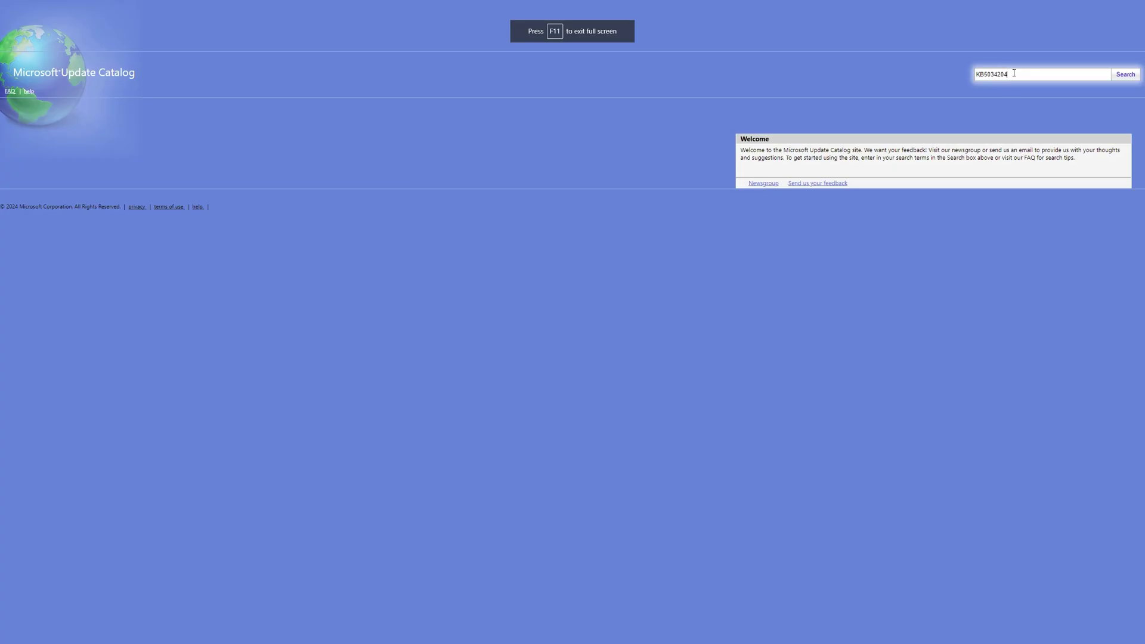
# Search the Microsoft Update Catalog for KB5034204, copying the update number, clearing the search and re-entering it.
pyautogui.doubleClick(1014, 73)
pyautogui.hotkey('ctrl', 'c')
pyautogui.press('BackSpace')
pyautogui.click(865, 335)
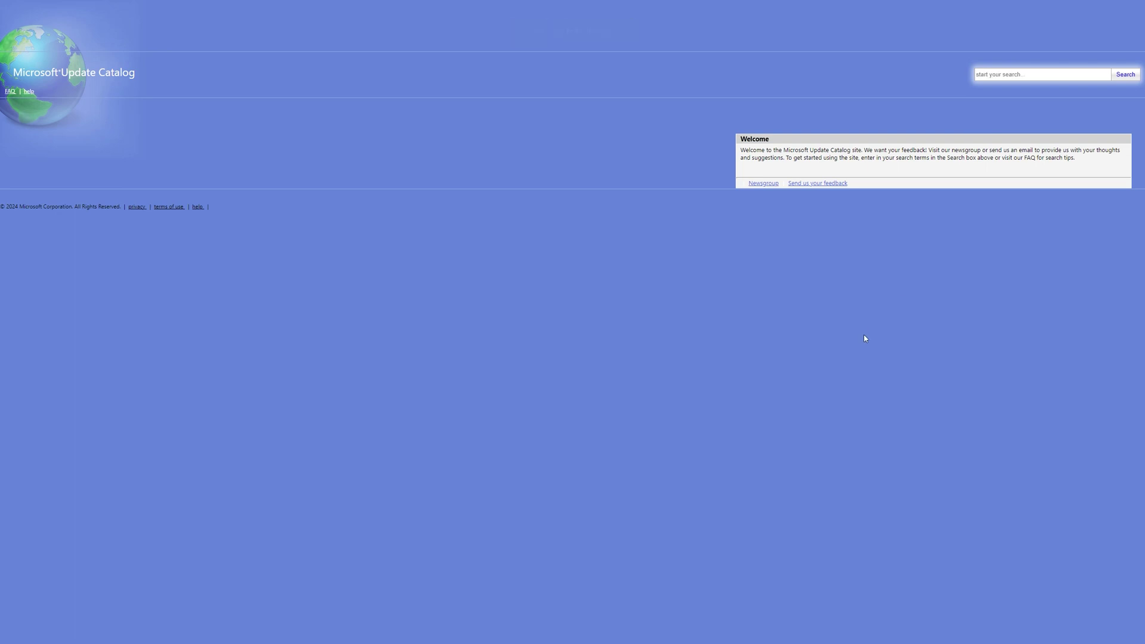
pyautogui.click(1004, 74)
pyautogui.hotkey('ctrl', 'v')
pyautogui.moveTo(977, 75); pyautogui.dragTo(1010, 75)
pyautogui.click(1091, 77)
pyautogui.click(1122, 78)
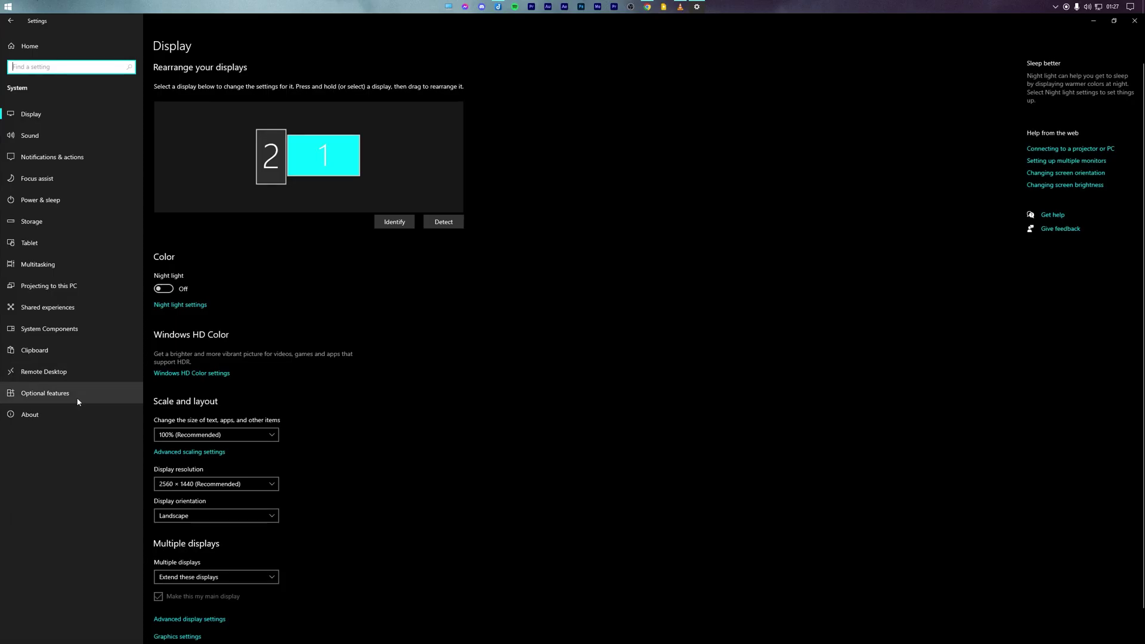
# Check the installed Windows version under Windows specifications on the About page of the system settings.
pyautogui.click(68, 411)
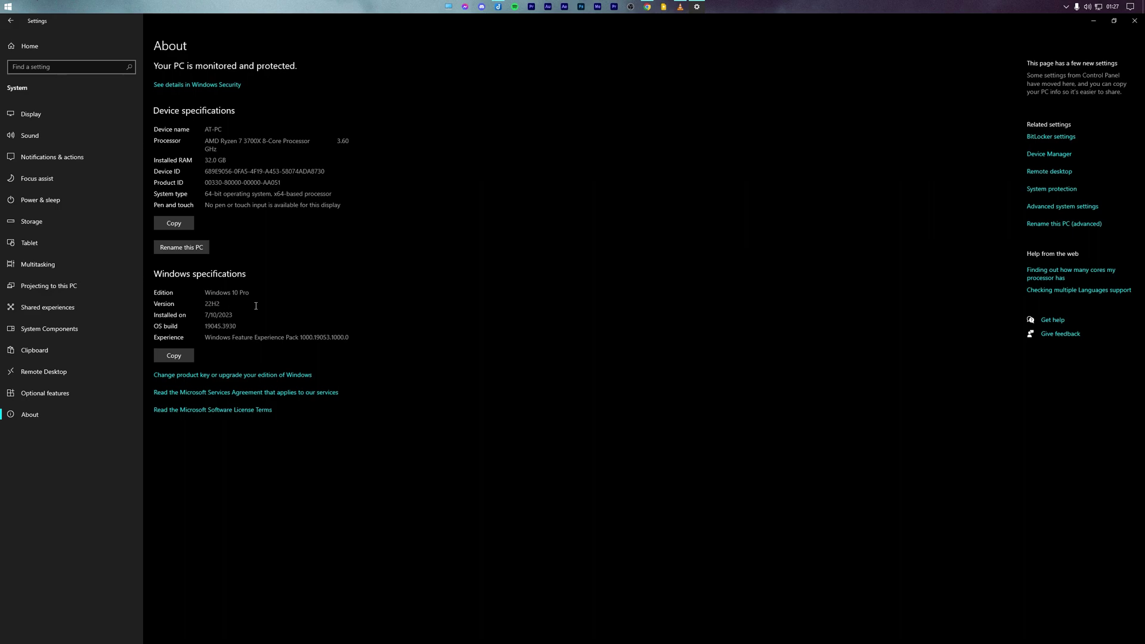
pyautogui.doubleClick(215, 303)
pyautogui.click(262, 307)
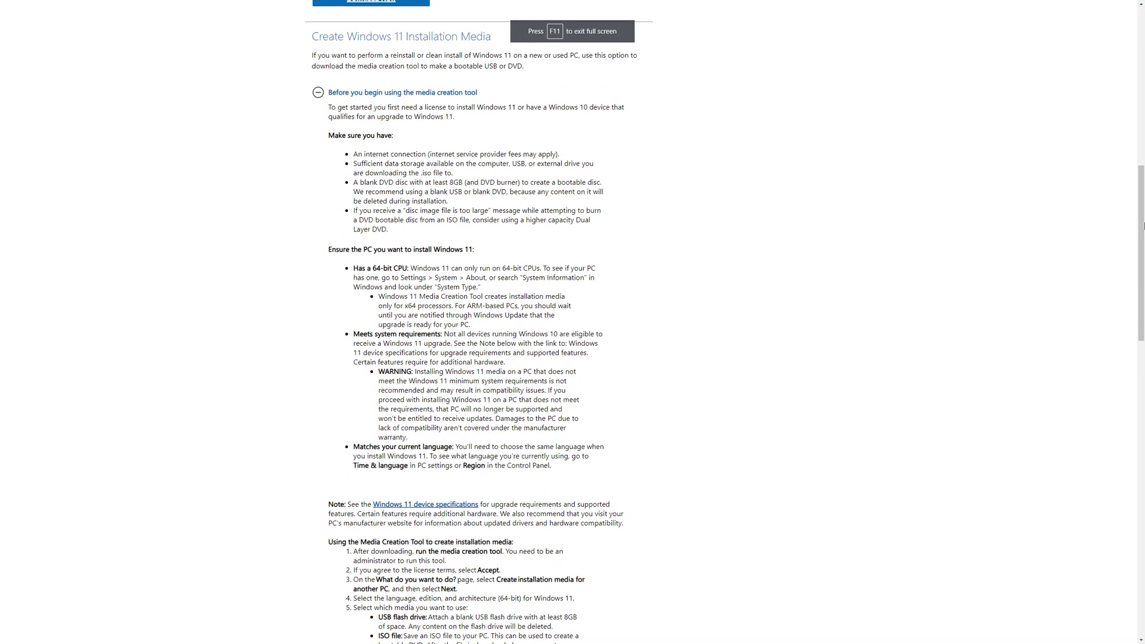
pyautogui.scroll(-1, 1142, 225)
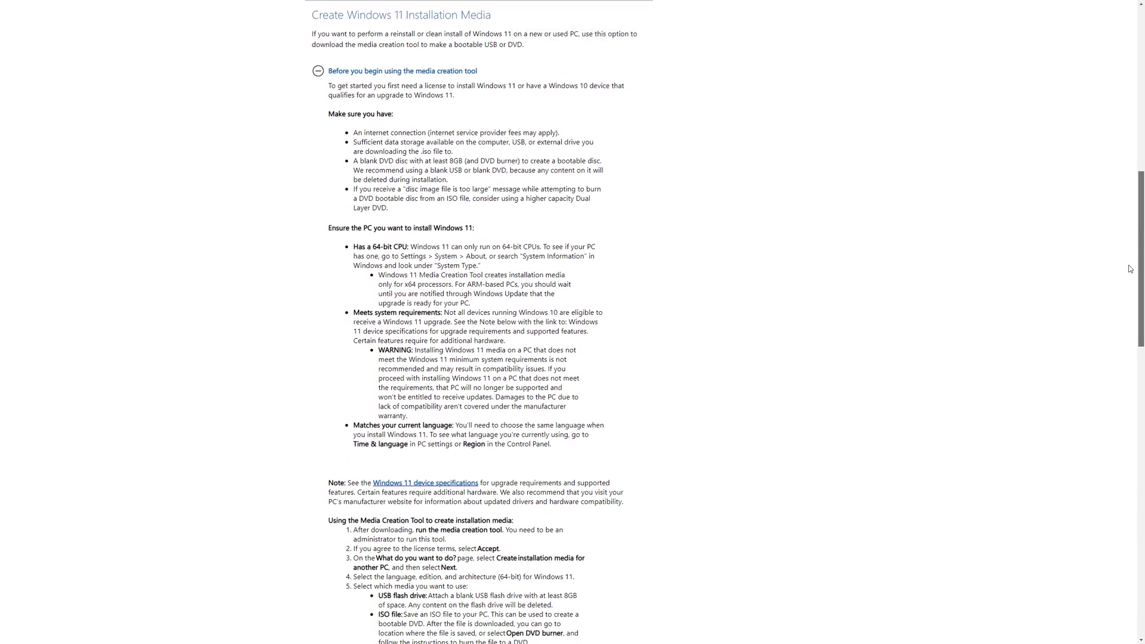
pyautogui.scroll(1, 1142, 269)
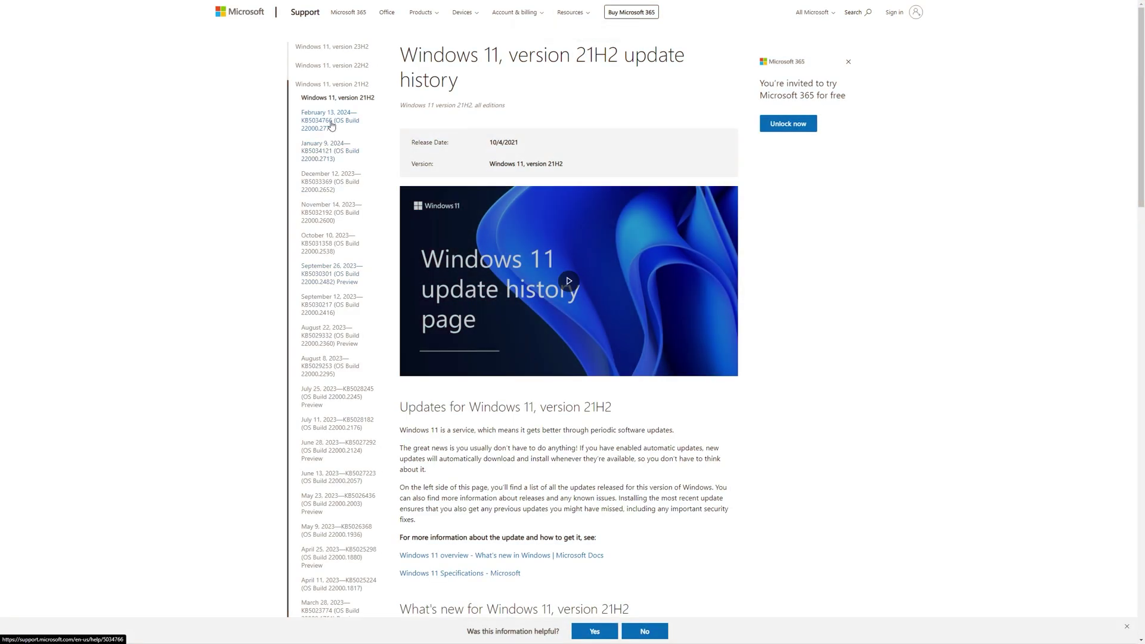
# View the January 9, 2024 (KB5034121) and February 13, 2024 (KB5034766) entries in the Windows 11, version 21H2 update history.
pyautogui.click(334, 161)
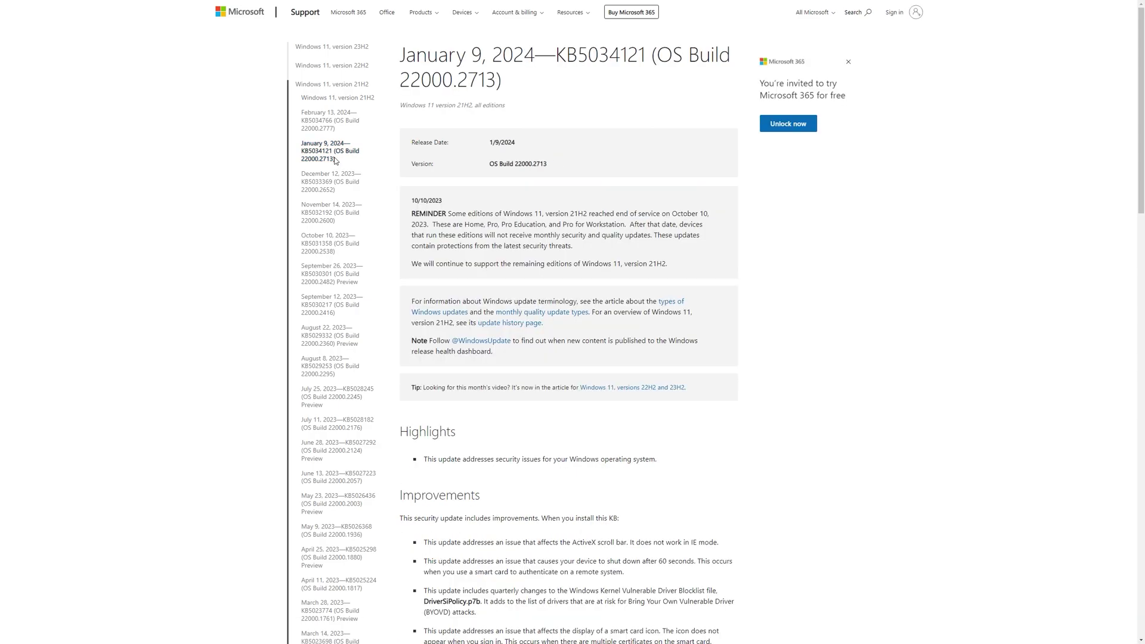
pyautogui.click(334, 127)
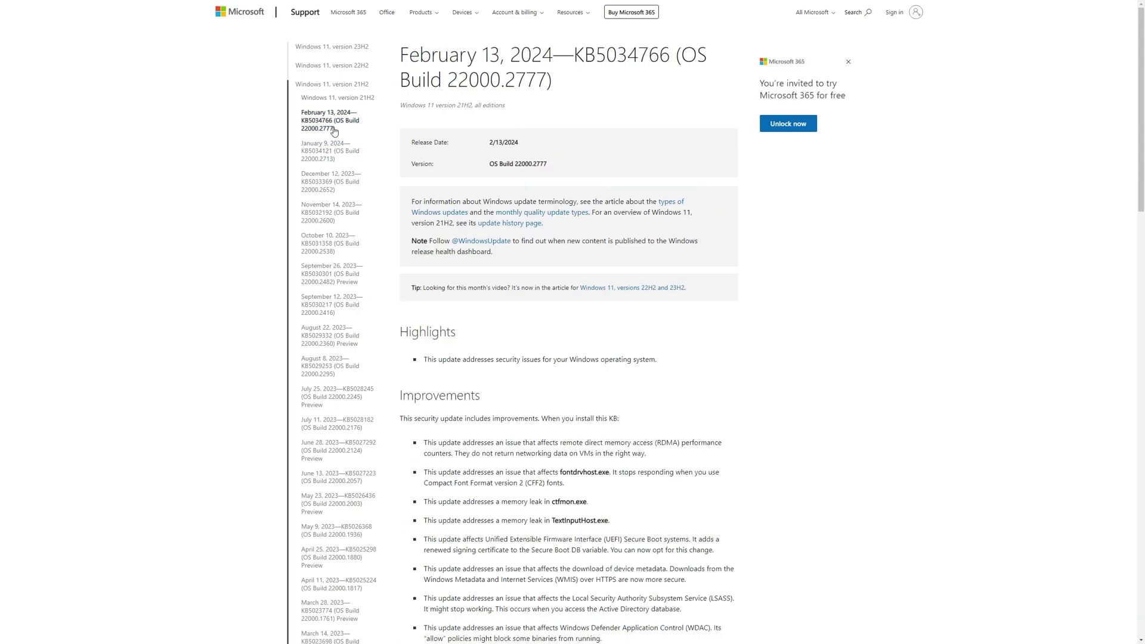